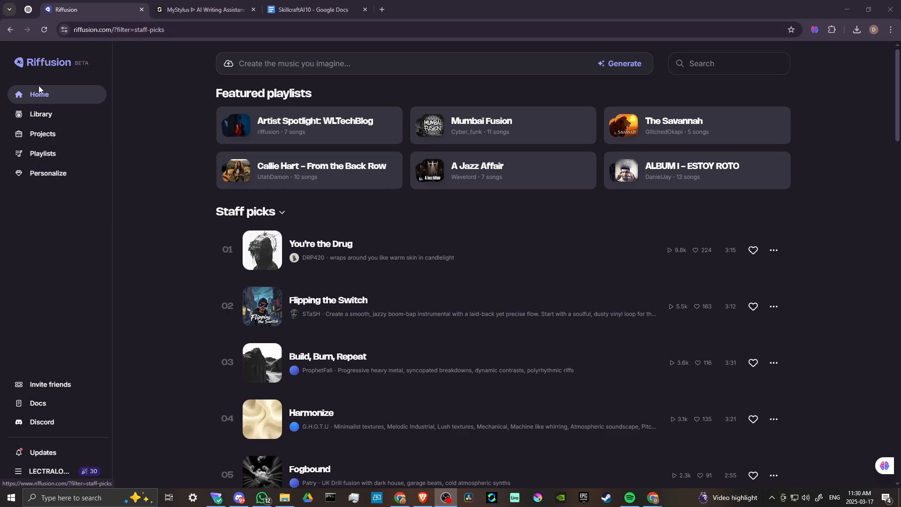
Step: Start a new music prompt reading "a commercial jingle"
click(281, 67)
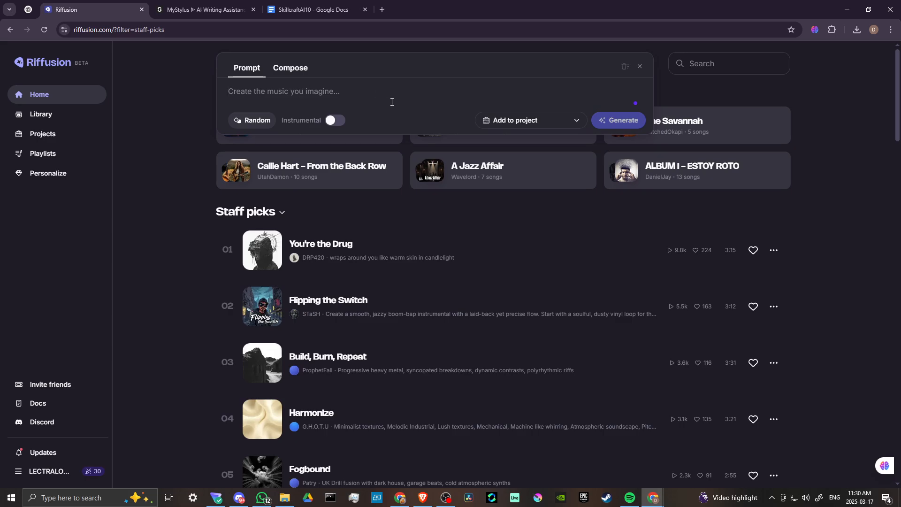
text(a c)
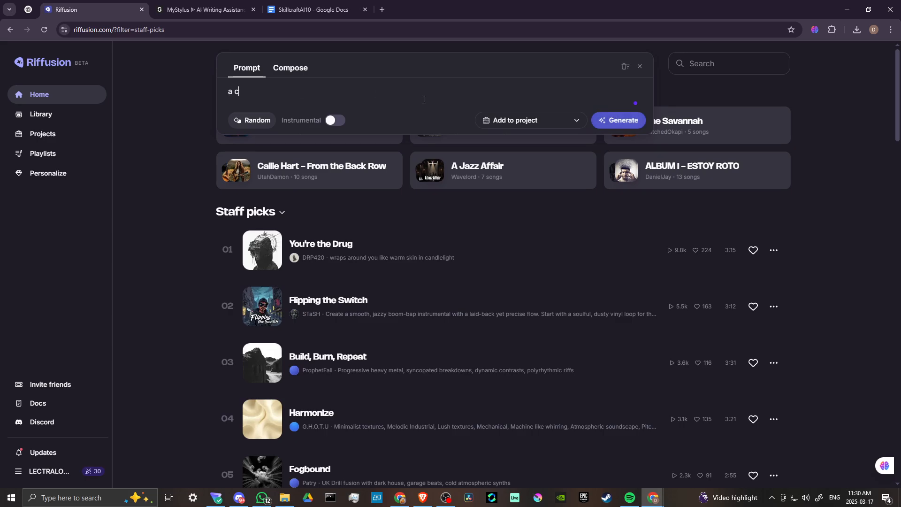
text(ommerical)
key(BackSpace)
key(BackSpace)
key(BackSpace)
text(cial jingle)
key(BackSpace)
key(BackSpace)
key(BackSpace)
key(BackSpace)
key(BackSpace)
text(ingle)
Step: Add "with a jazz style" to the prompt and generate the song as an instrumental
click(334, 120)
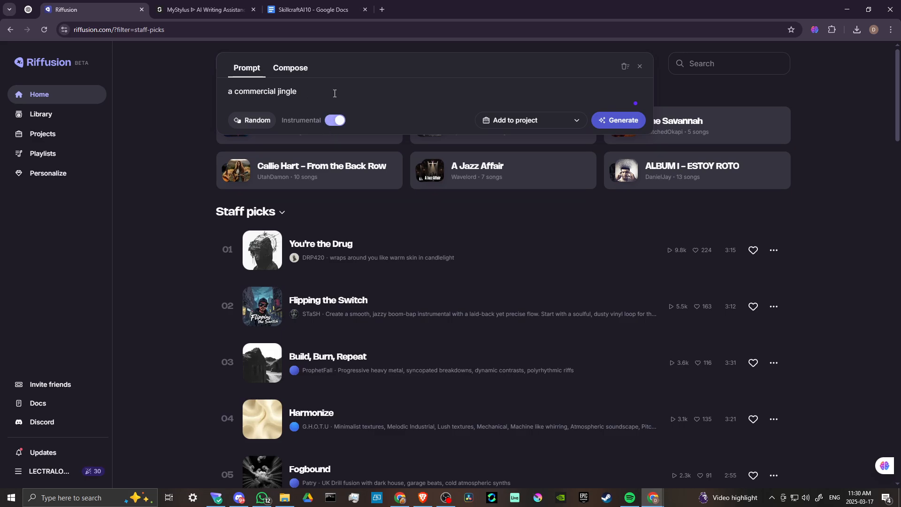
text(with a jazz style)
click(626, 123)
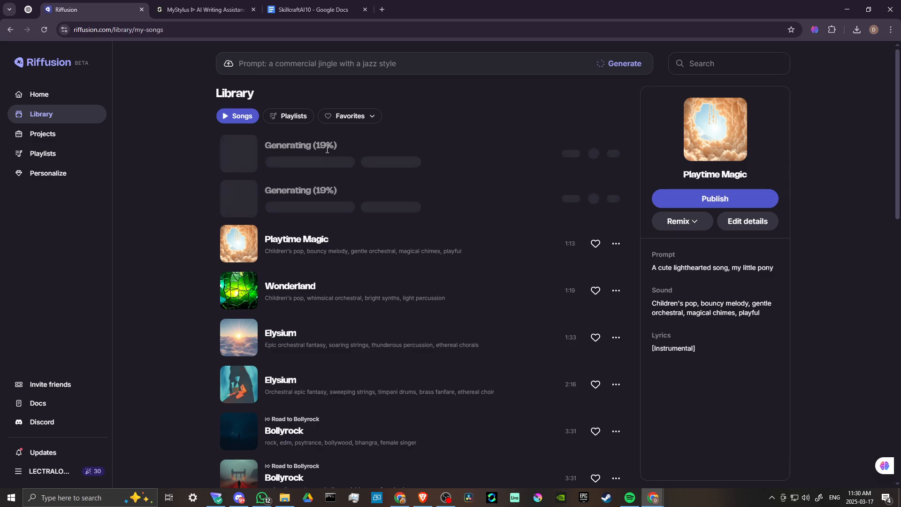
Step: Open a new song in Compose mode and turn its Instrumental option off so lyrics can be added
click(303, 66)
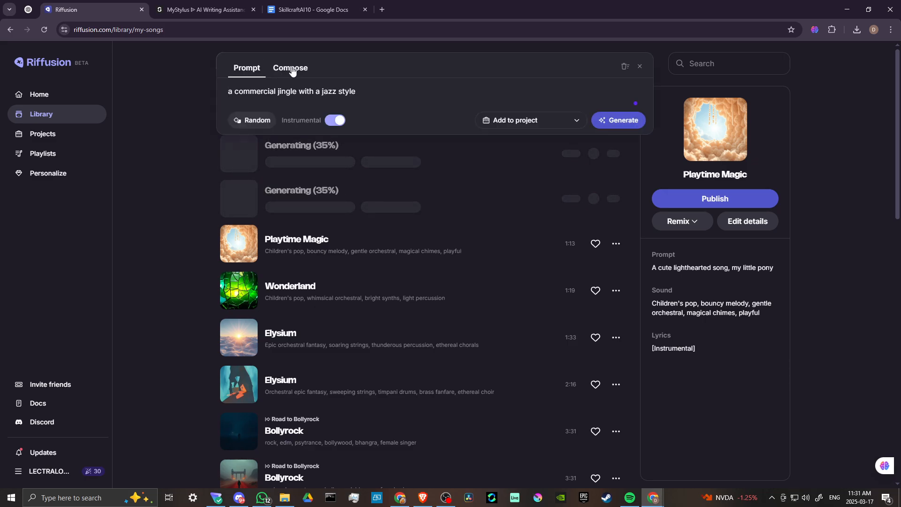
click(291, 71)
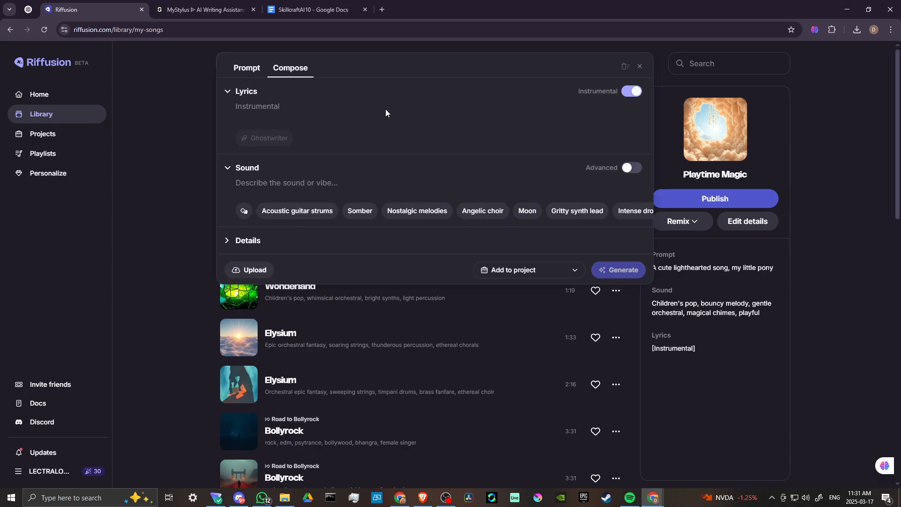
click(632, 93)
click(632, 93)
click(632, 93)
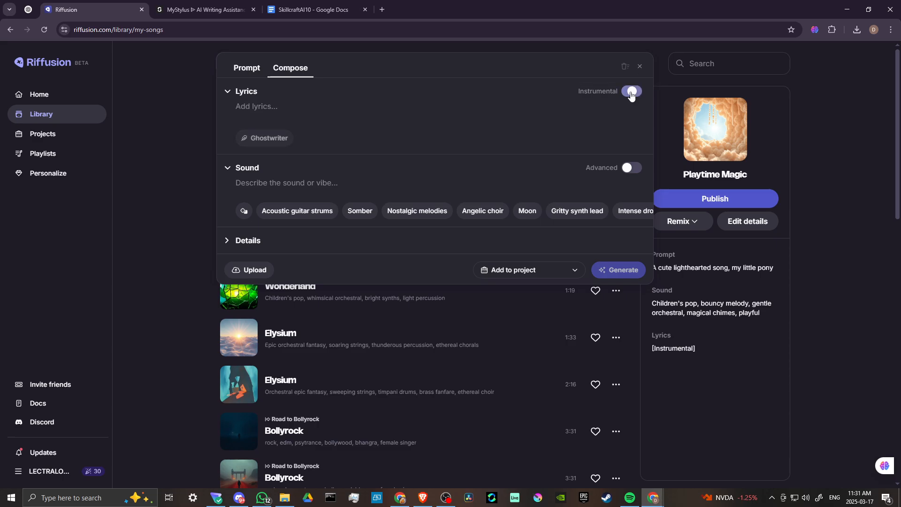
click(632, 93)
click(632, 93)
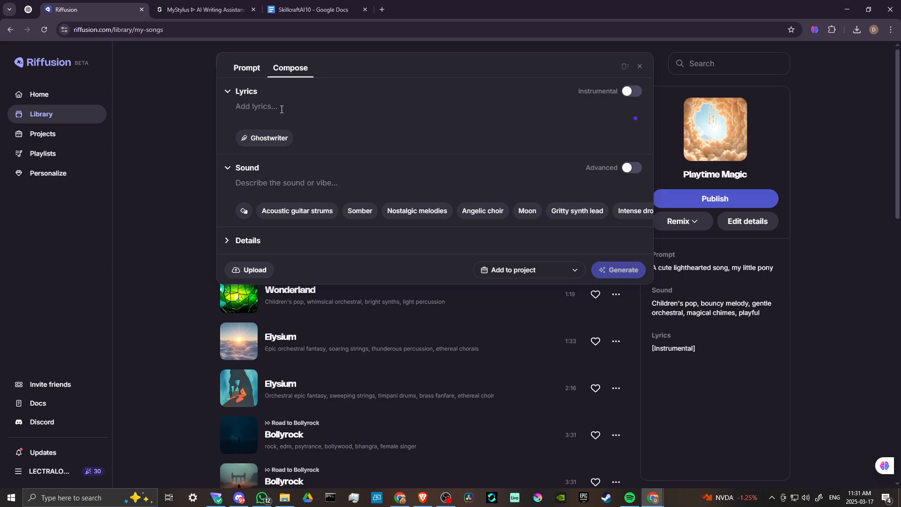
Step: Have Ghostwriter write the lyrics from the description "a song about time travel"
click(270, 141)
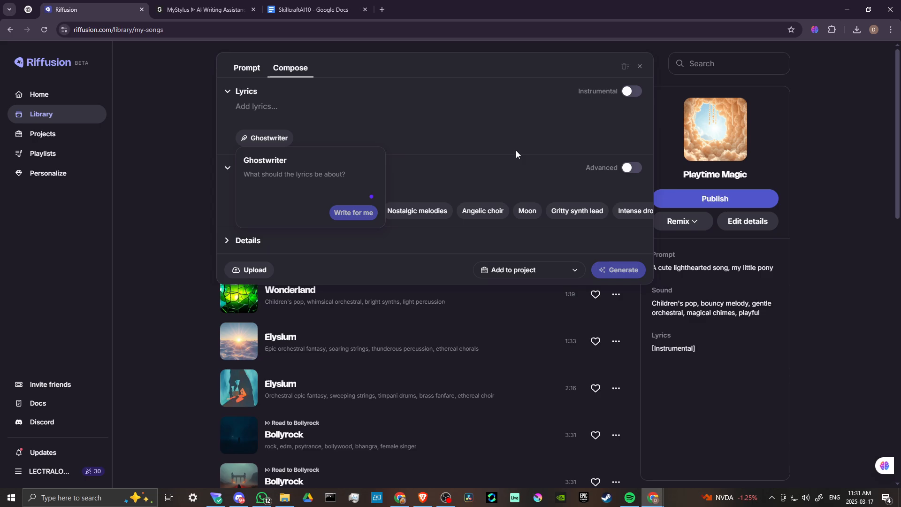
text(a song a)
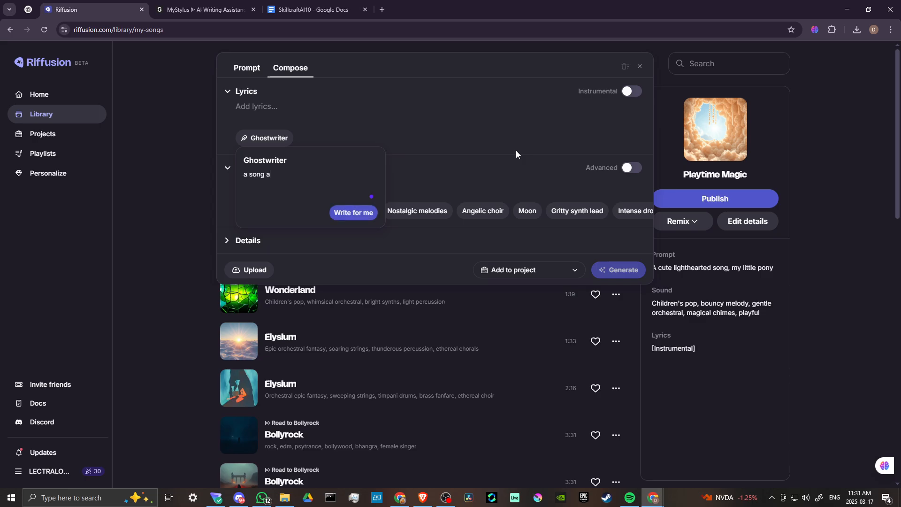
text(bout time travel)
click(353, 213)
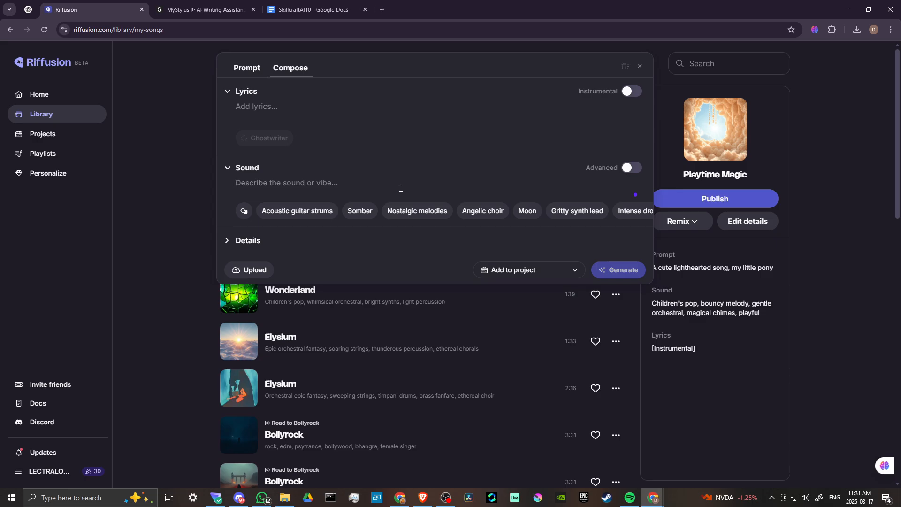
text(synthwave)
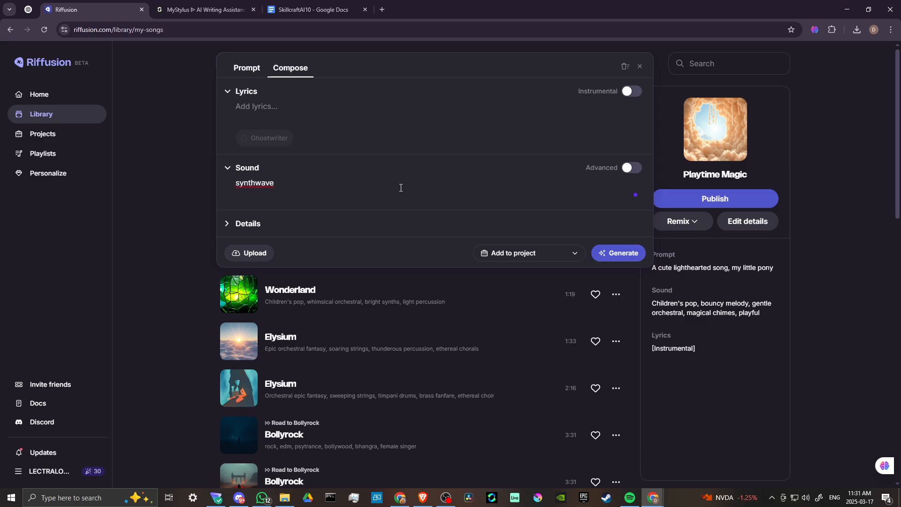
key(BackSpace)
key(BackSpace)
key(BackSpace)
key(BackSpace)
key(BackSpace)
key(BackSpace)
key(BackSpace)
key(BackSpace)
key(BackSpace)
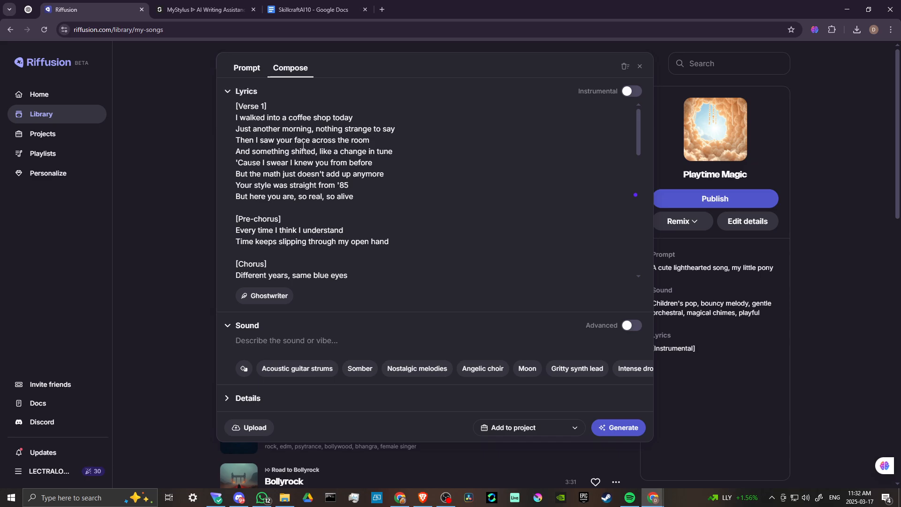
Step: Review the generated lyrics and add the suggested sounds Moon, Angelic choir and Sun to the sound description
scroll(291, 121, down, 10)
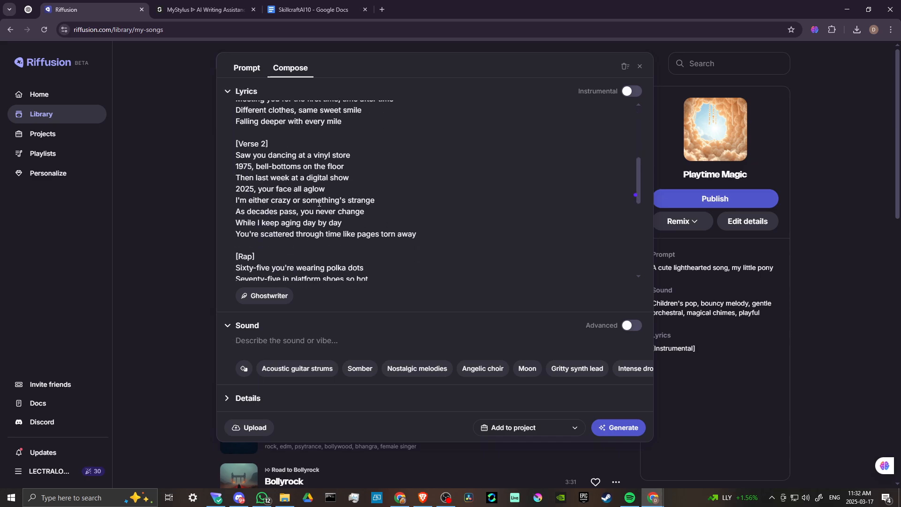
scroll(319, 203, down, 3)
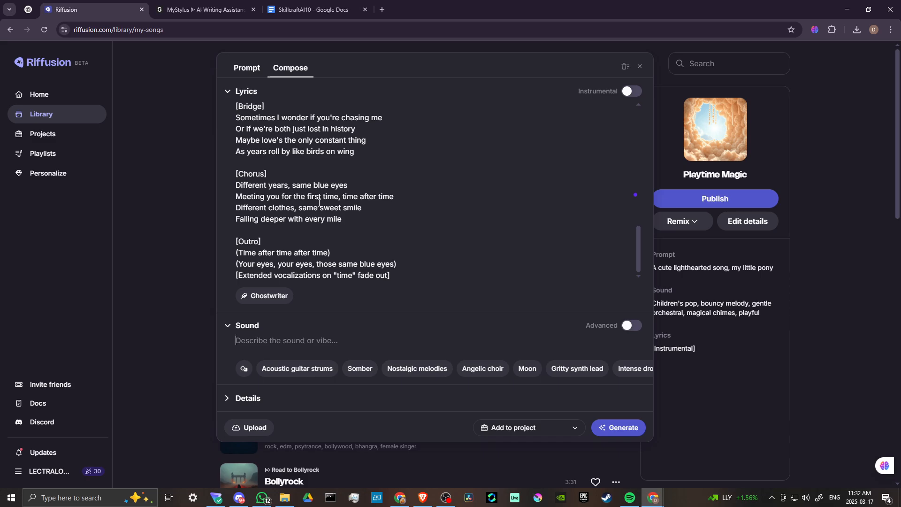
scroll(318, 202, up, 15)
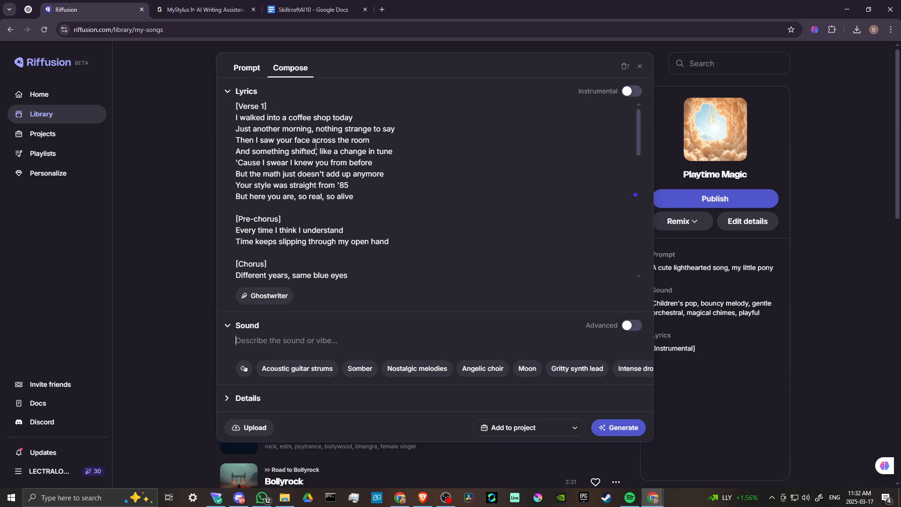
scroll(281, 172, down, 13)
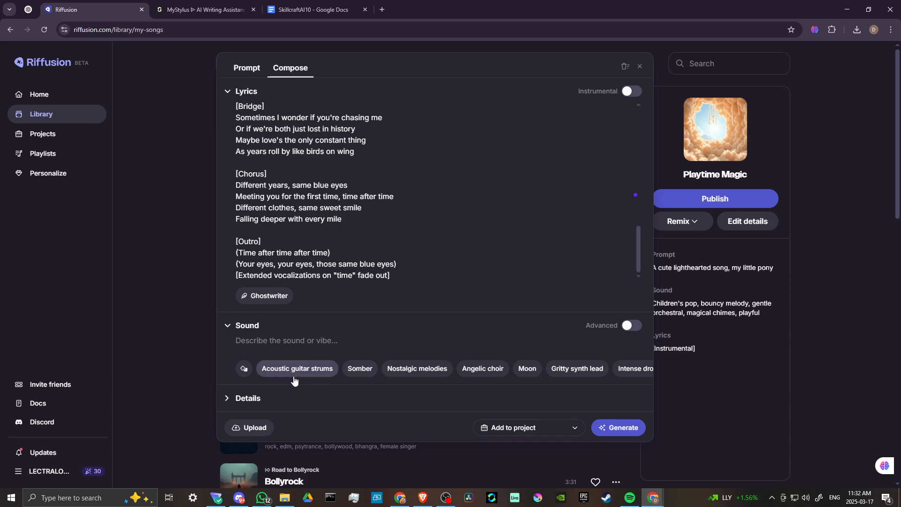
click(531, 375)
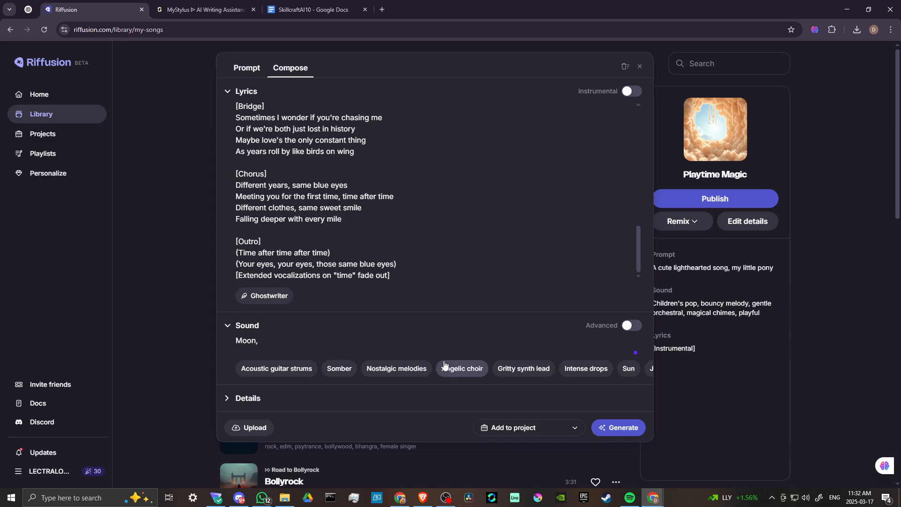
click(473, 371)
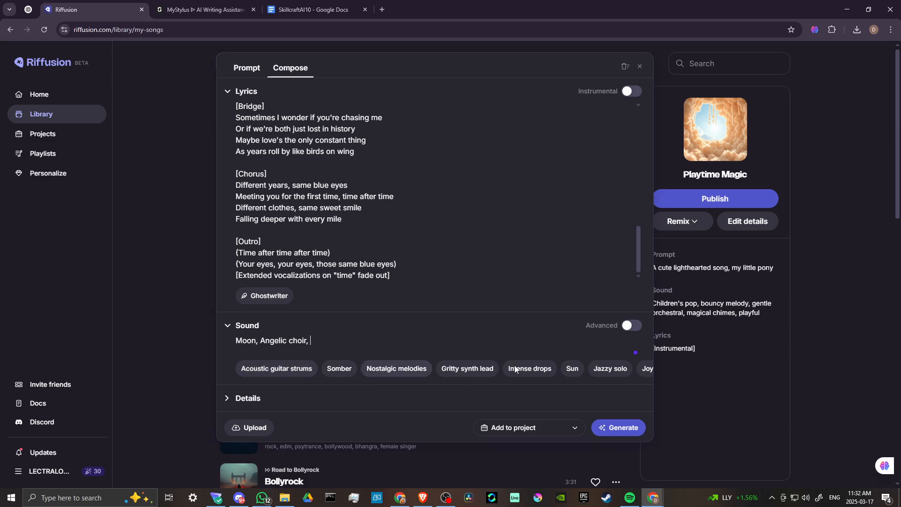
click(572, 370)
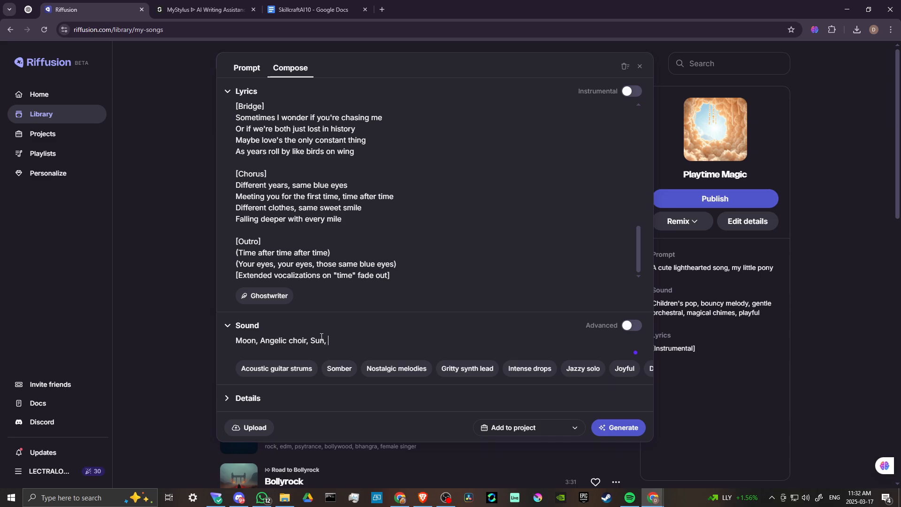
Step: Turn on the advanced sound settings and look through the available model versions without changing the model
click(632, 327)
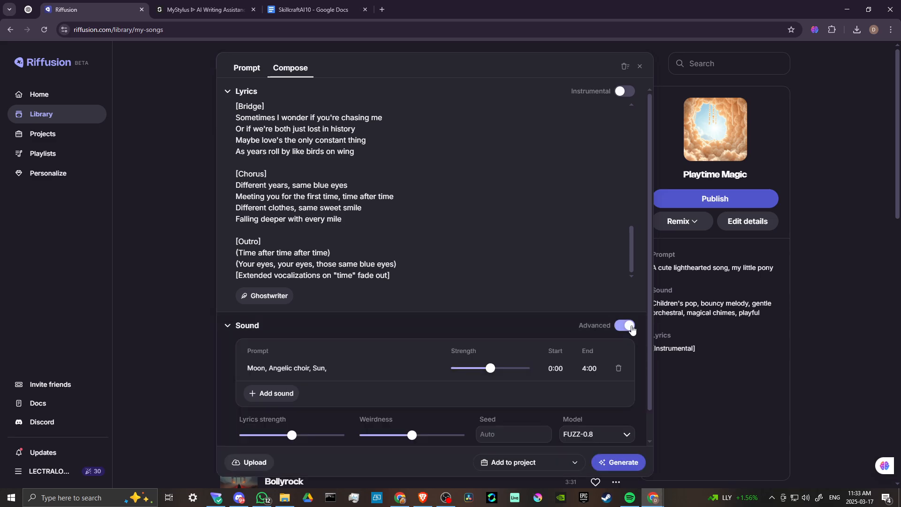
scroll(415, 343, down, 1)
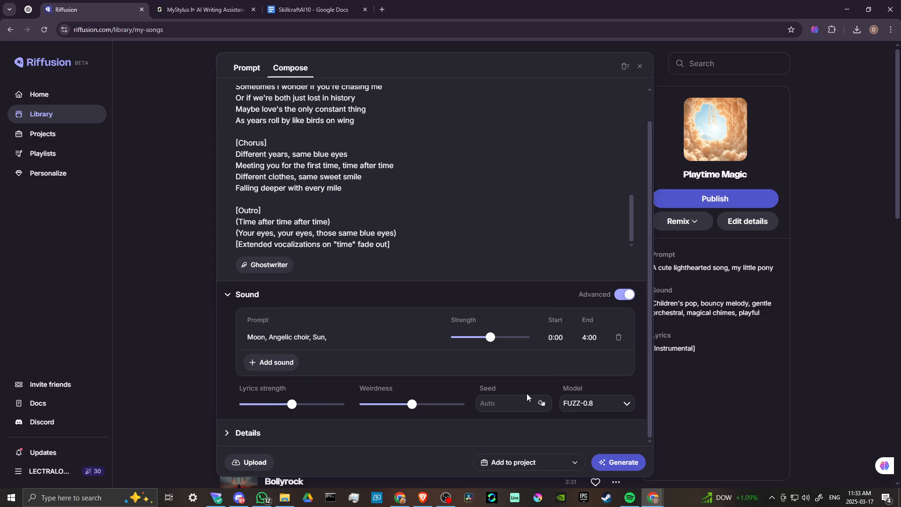
click(610, 405)
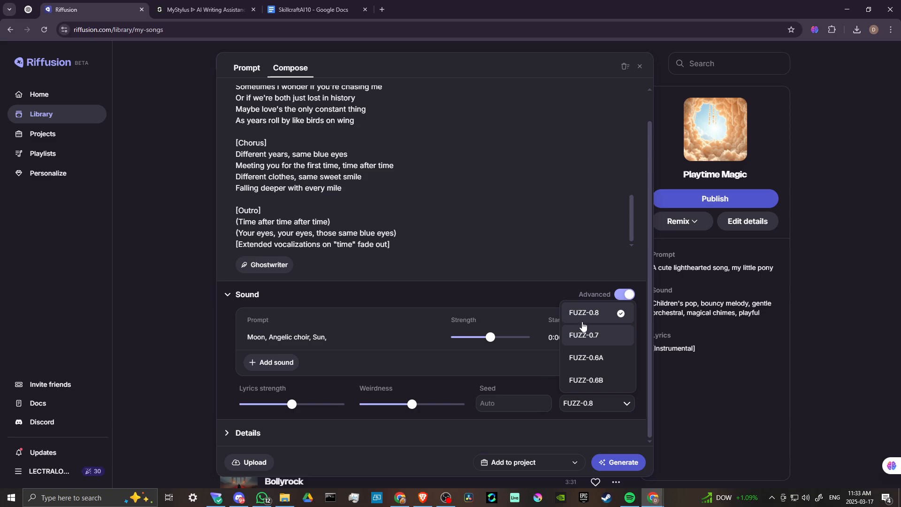
click(548, 381)
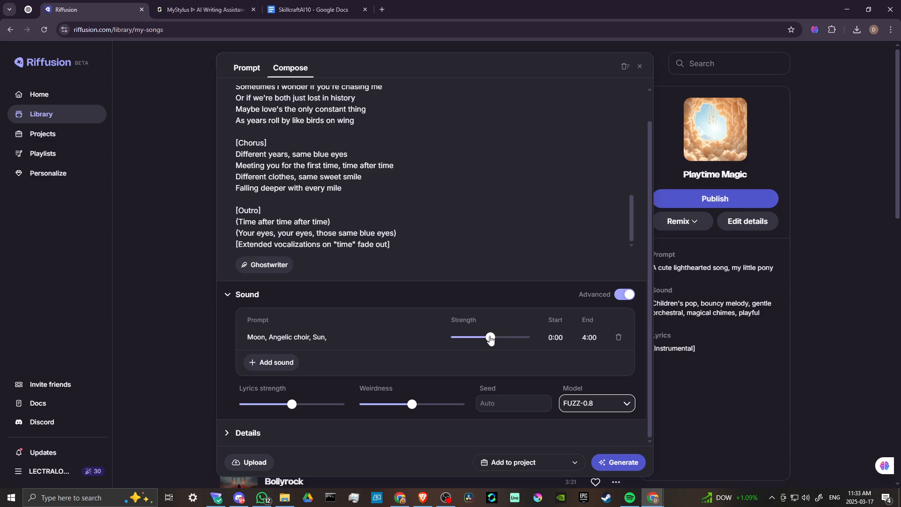
Step: Add a second sound "guitars" starting at 2:00, and end the first sound at 2:00
click(277, 363)
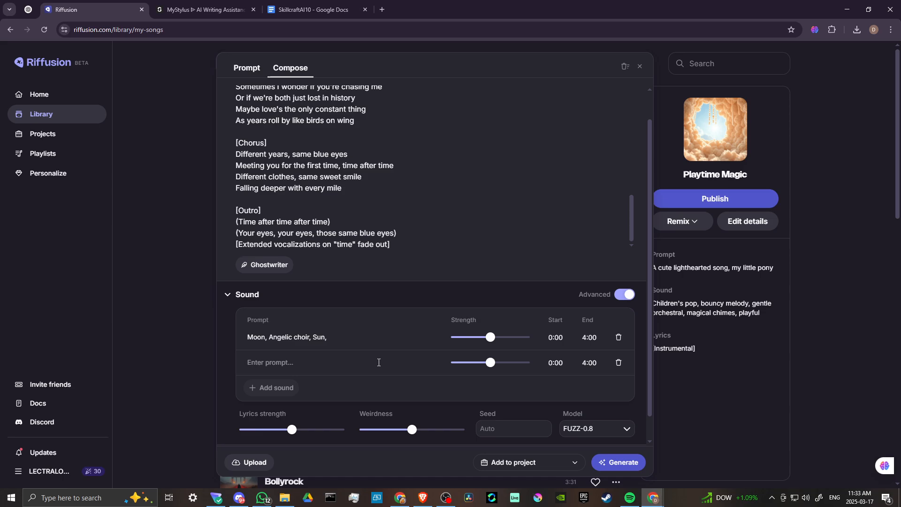
text(guitars)
key(BackSpace)
text(2)
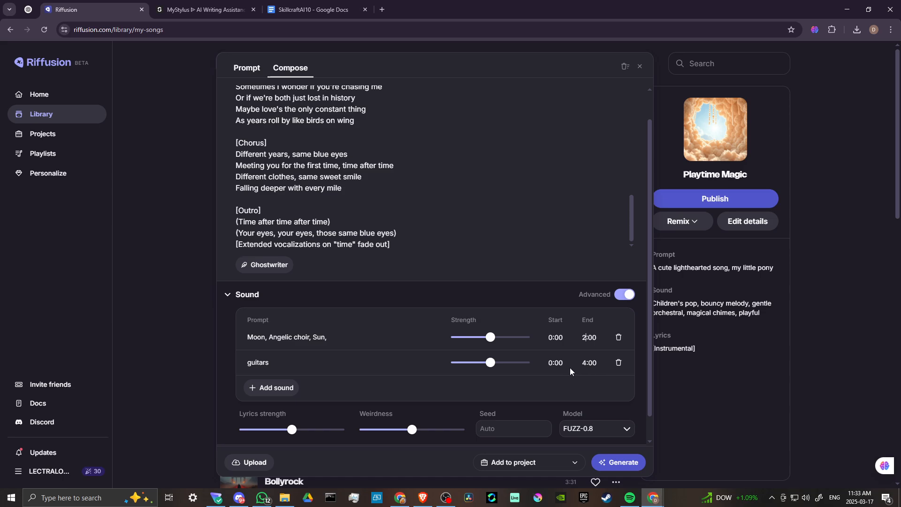
click(551, 363)
key(BackSpace)
text(2)
click(274, 393)
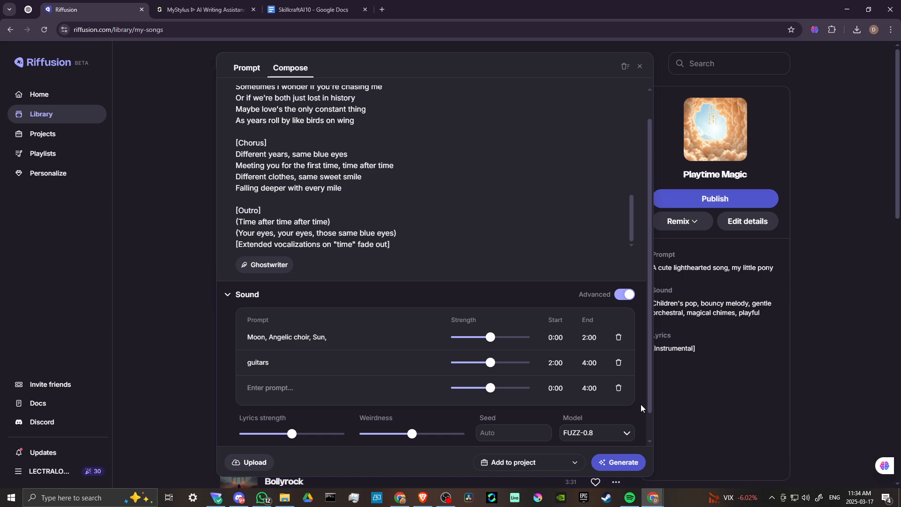
click(618, 390)
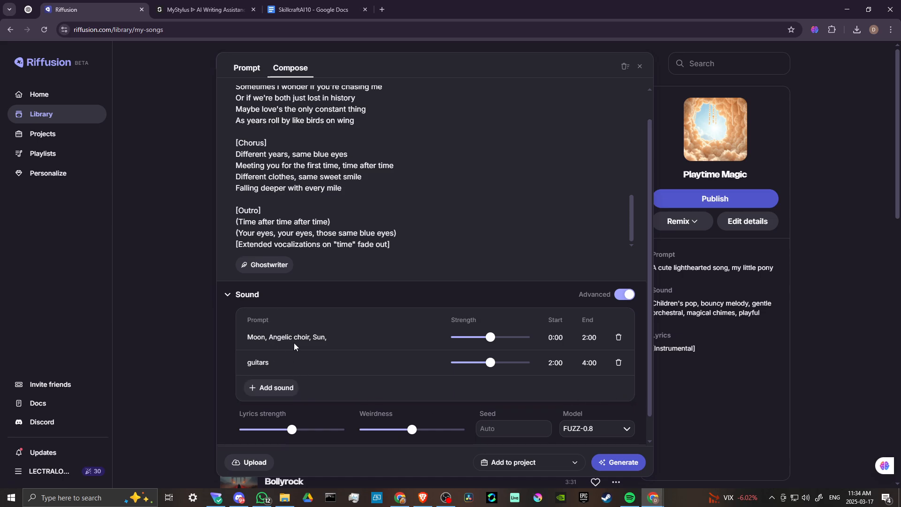
Step: Lower the lyrics strength to roughly 30% and the weirdness to roughly 40% of their ranges
scroll(337, 429, down, 1)
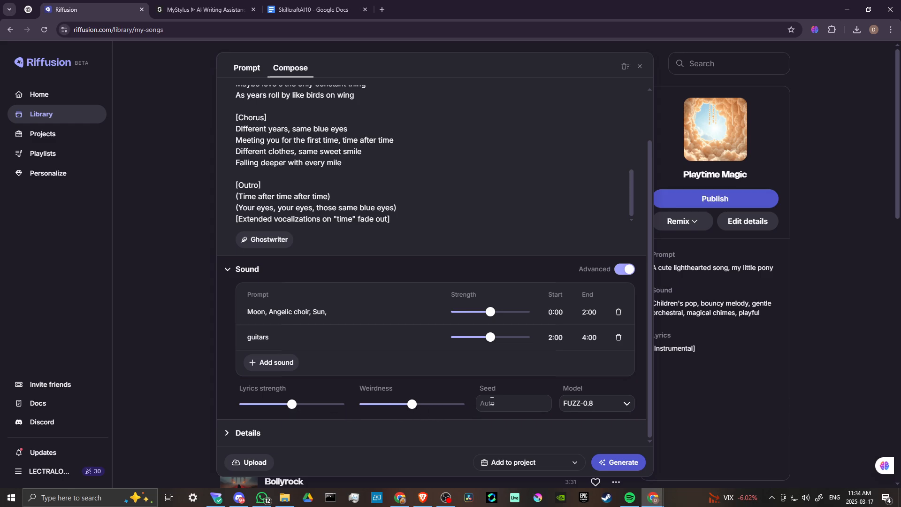
scroll(403, 411, down, 1)
scroll(376, 413, up, 1)
scroll(338, 385, down, 1)
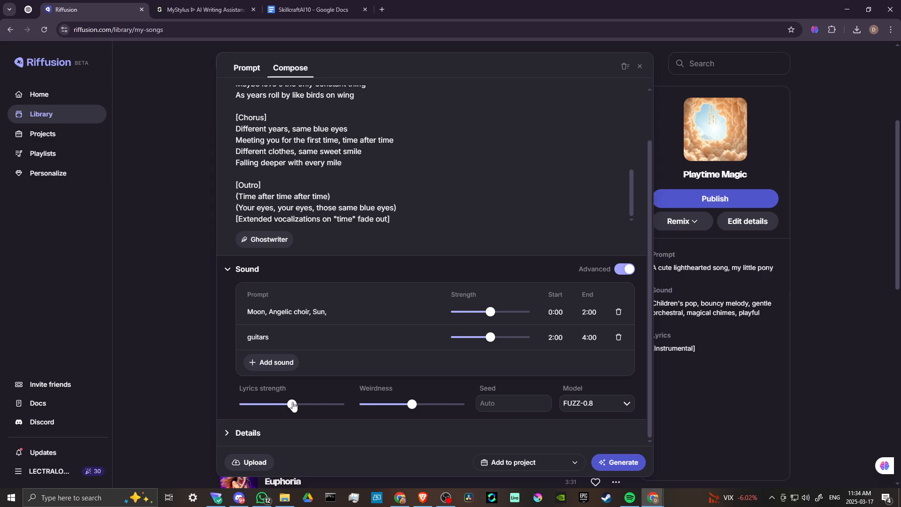
drag(293, 406, 264, 407)
drag(264, 407, 269, 407)
mouse_move(414, 405)
mouse_down()
mouse_move(476, 411)
mouse_move(336, 418)
mouse_move(403, 419)
mouse_up()
Step: Generate the song from the composed lyrics and sound settings without uploading an audio file
scroll(381, 335, up, 1)
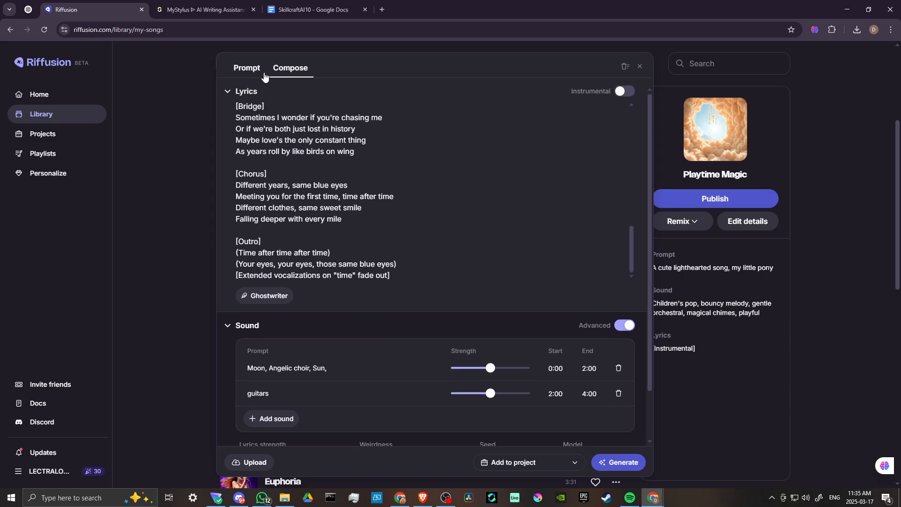
scroll(355, 310, down, 1)
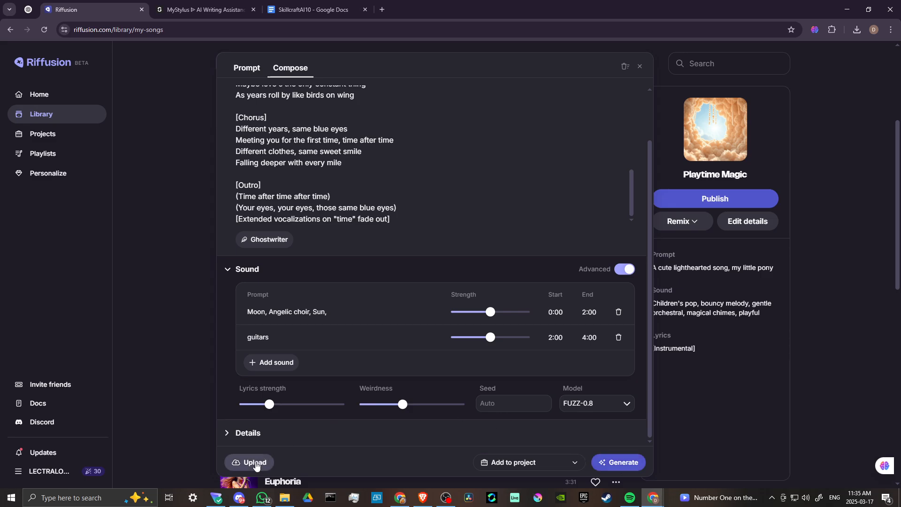
click(255, 464)
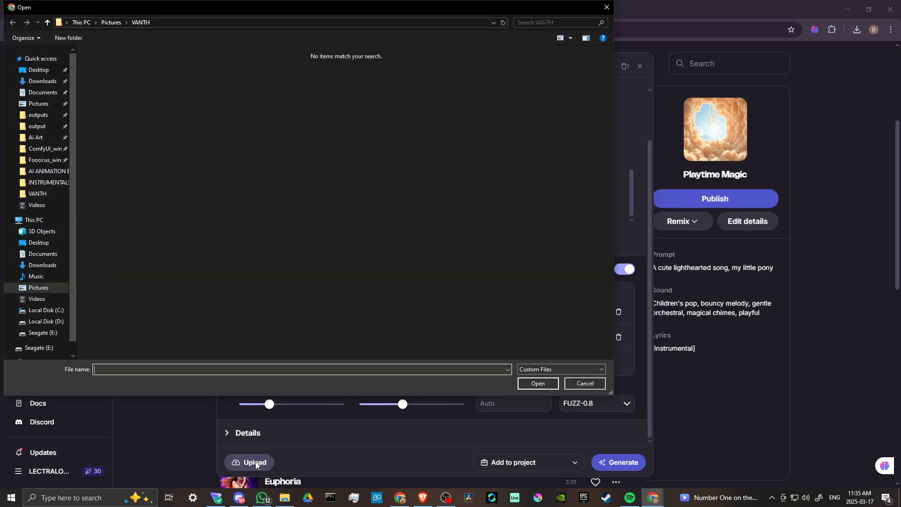
click(588, 385)
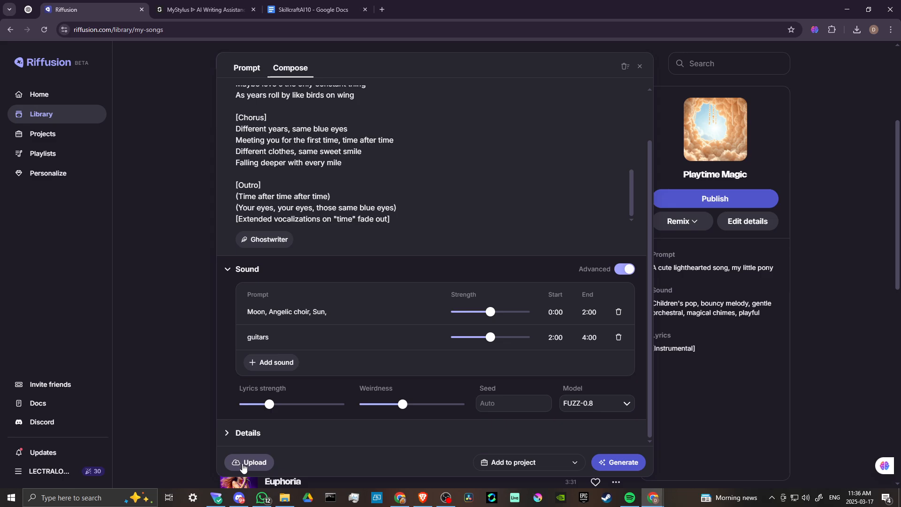
click(623, 465)
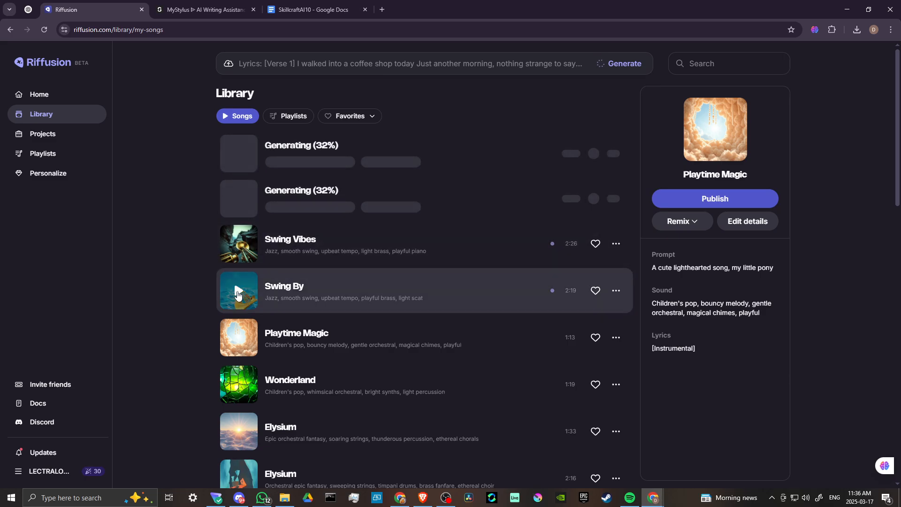
Step: Play the beginnings of the two generated jazz jingles, "Swing By" and "Swing Vibes", pausing each after a short listen
click(237, 293)
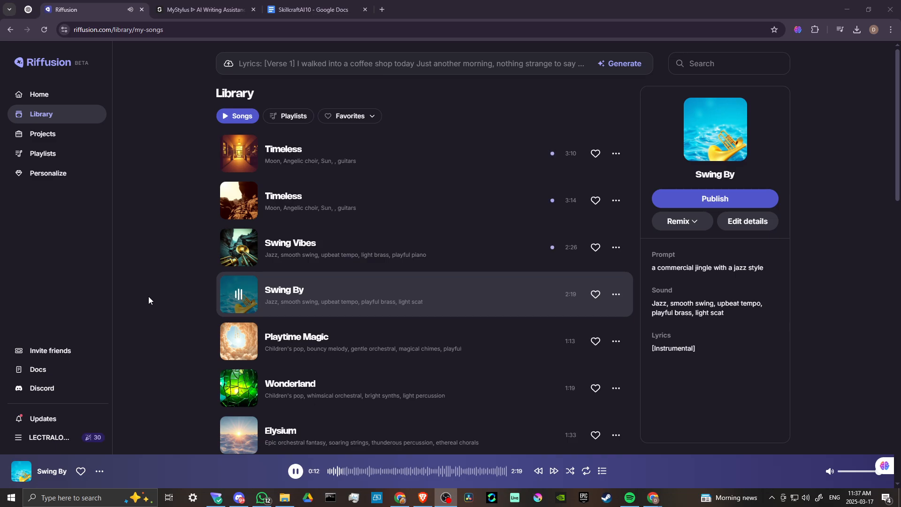
click(296, 472)
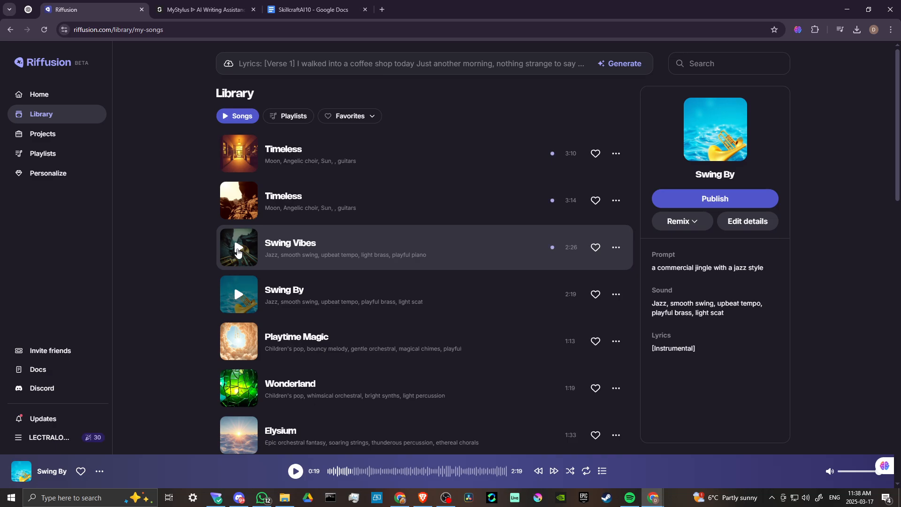
click(238, 251)
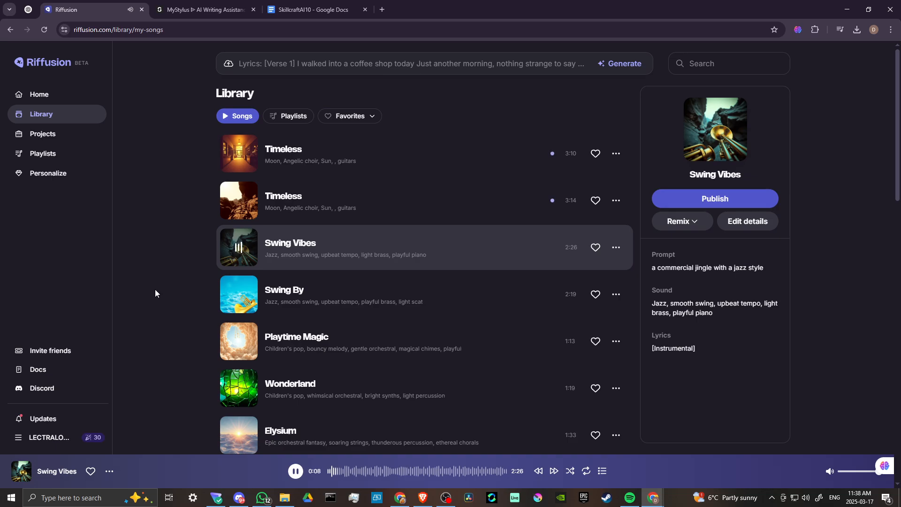
click(295, 472)
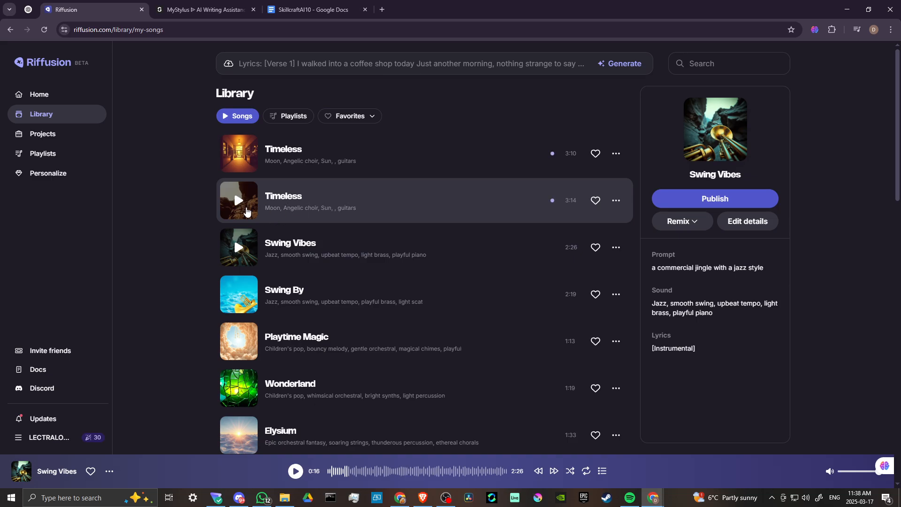
Step: Play the beginnings of both generated "Timeless" songs, the 3:14 version first and the 3:10 version second, pausing each after a short listen
click(237, 203)
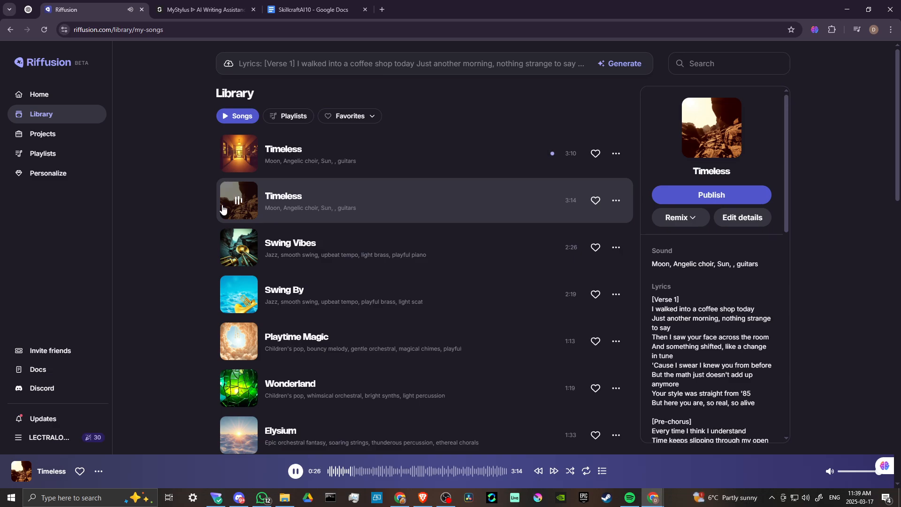
click(296, 472)
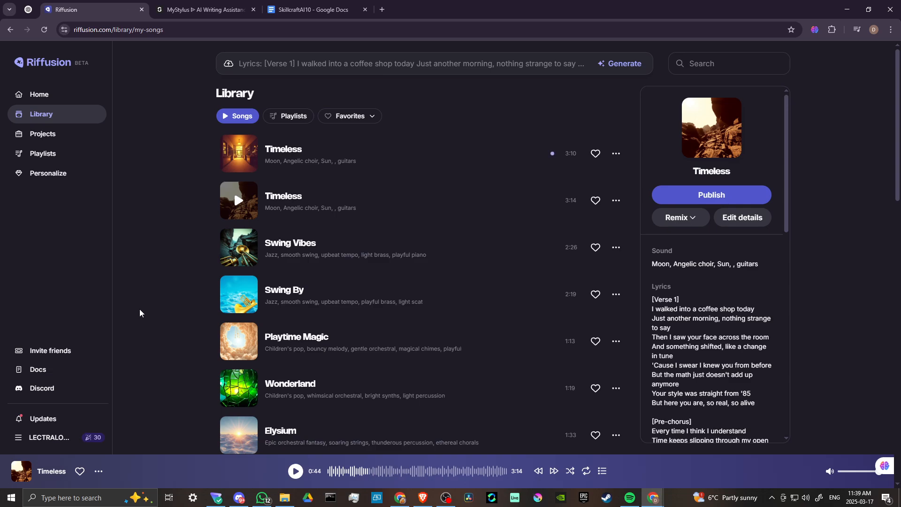
click(237, 158)
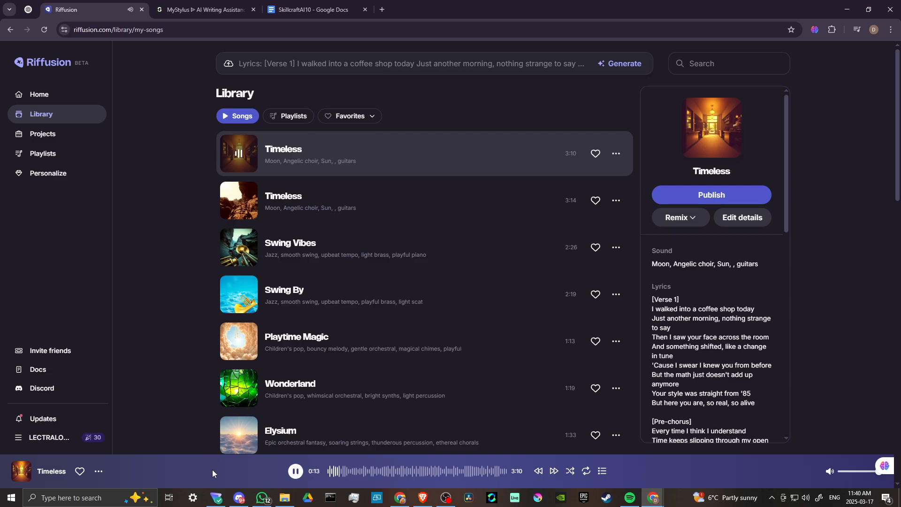
click(295, 470)
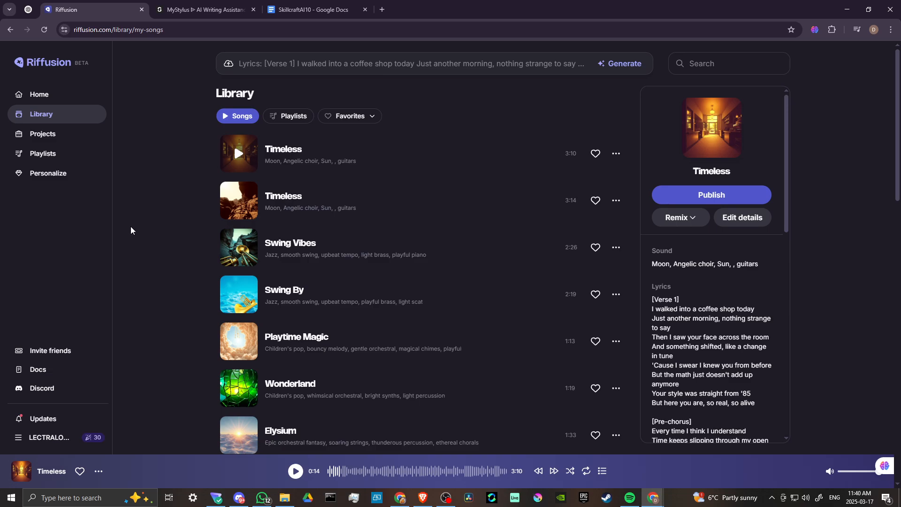
Step: Look over the projects and playlists, and examine the Personalize page's level progress, actions needed to reach Debut, and Debut rewards
click(42, 137)
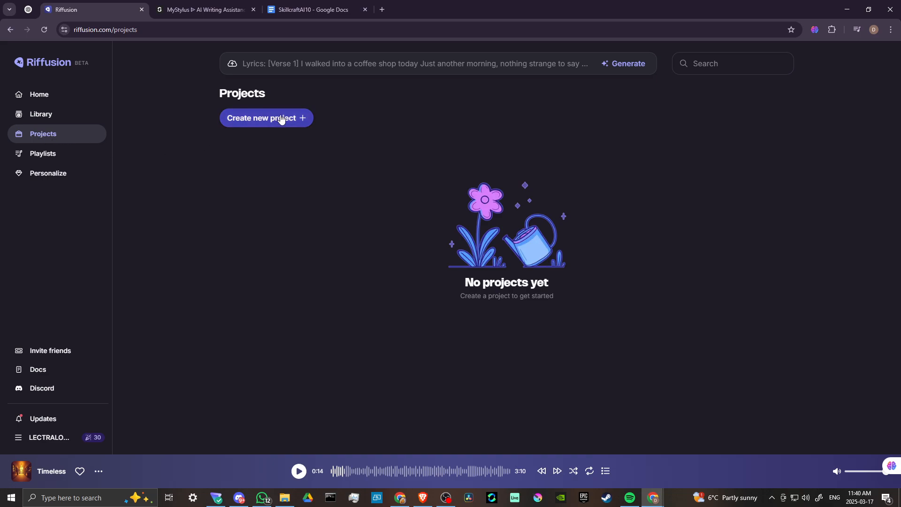
click(24, 156)
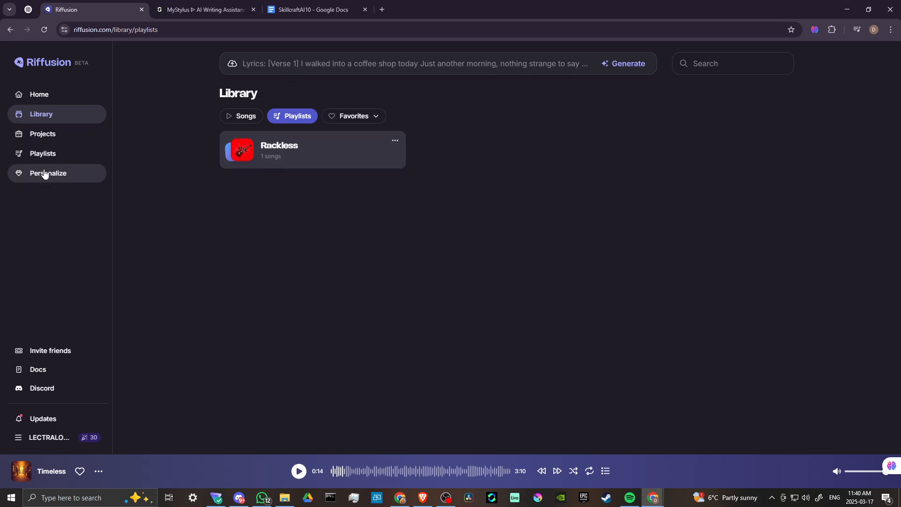
click(45, 174)
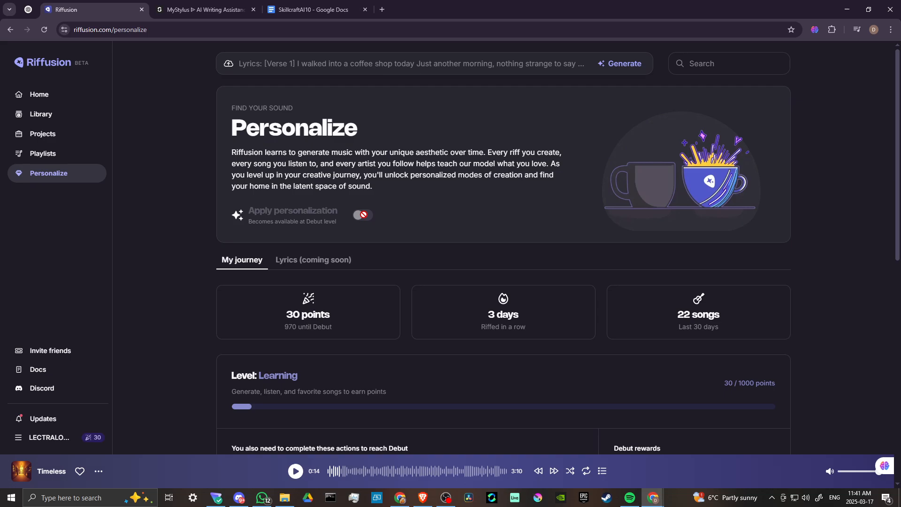
scroll(175, 257, down, 1)
scroll(176, 258, down, 1)
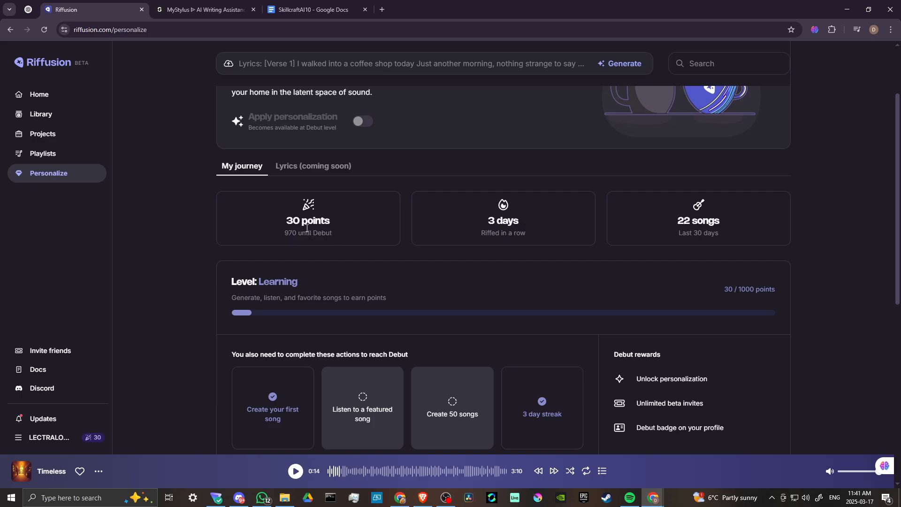
scroll(210, 277, up, 2)
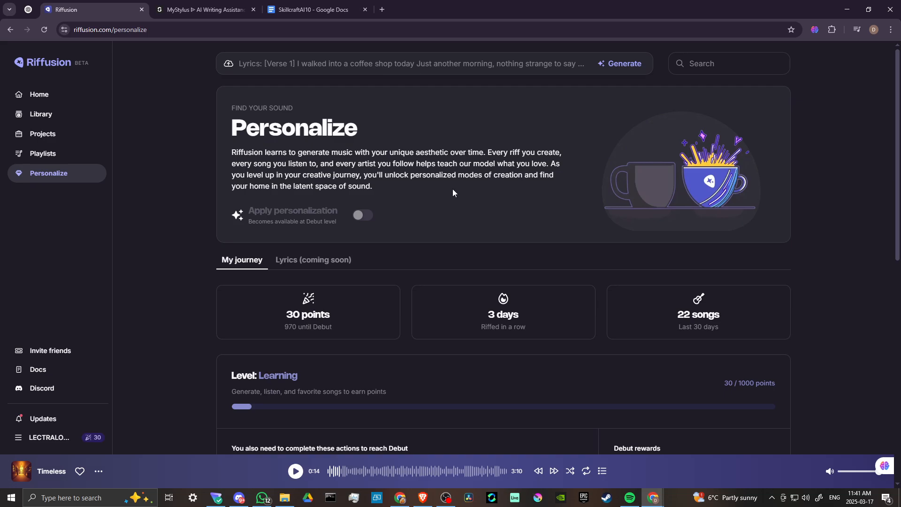
scroll(452, 192, down, 4)
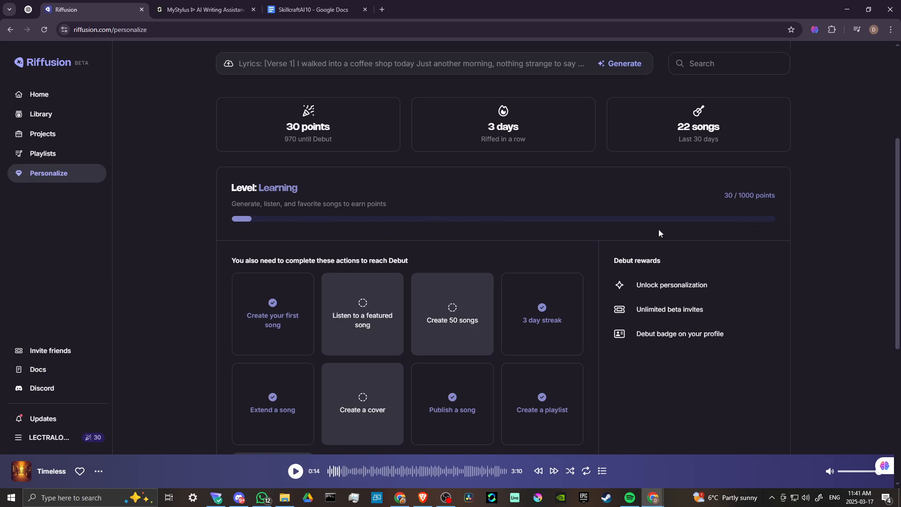
scroll(173, 334, down, 2)
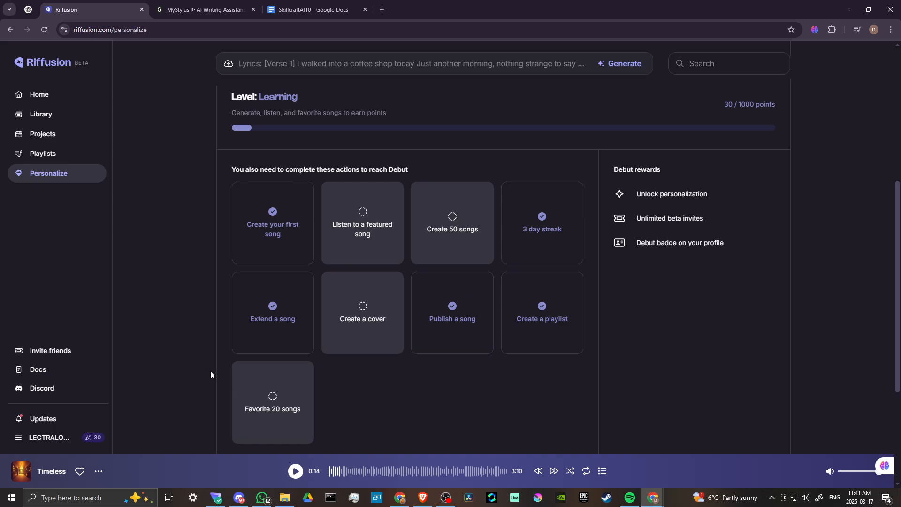
scroll(210, 369, up, 5)
scroll(211, 368, down, 3)
scroll(211, 368, up, 4)
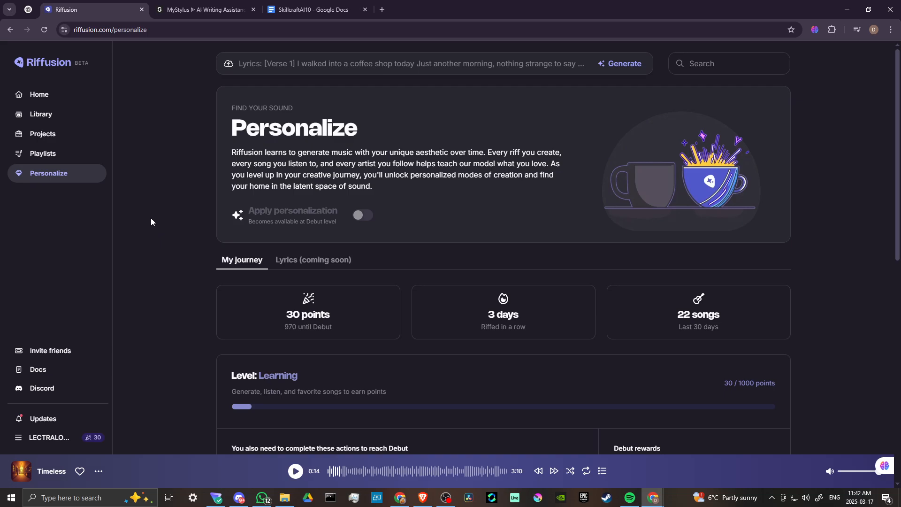
Step: Switch to the myStylus website, dismiss its annual plan discount offer, and open the SkillcraftAI10 document in Google Docs
click(200, 10)
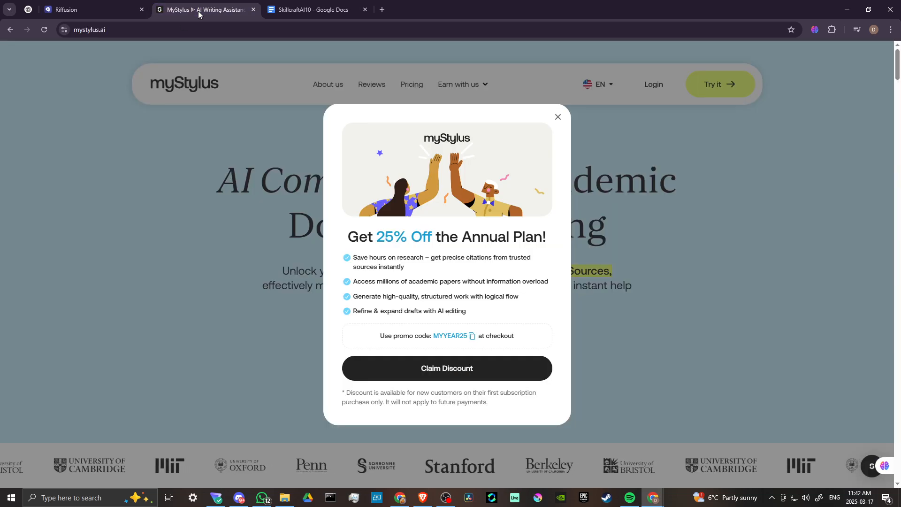
click(557, 118)
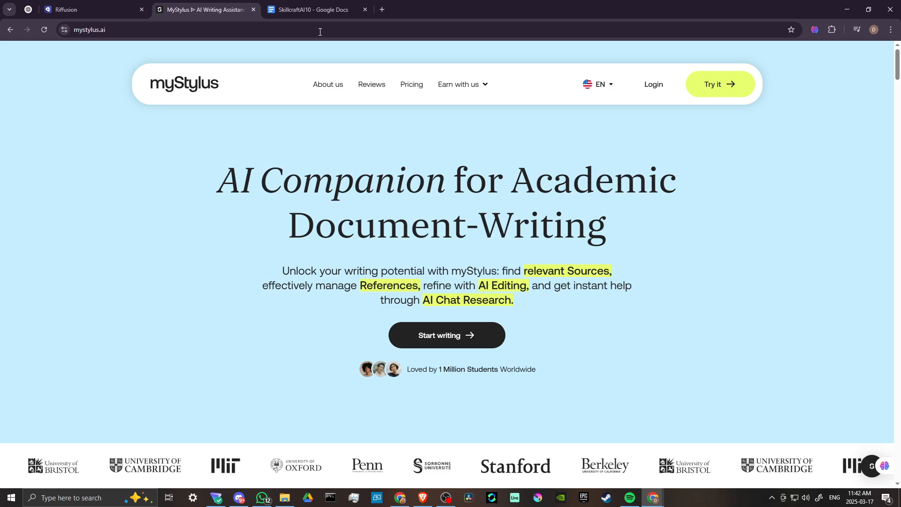
click(318, 11)
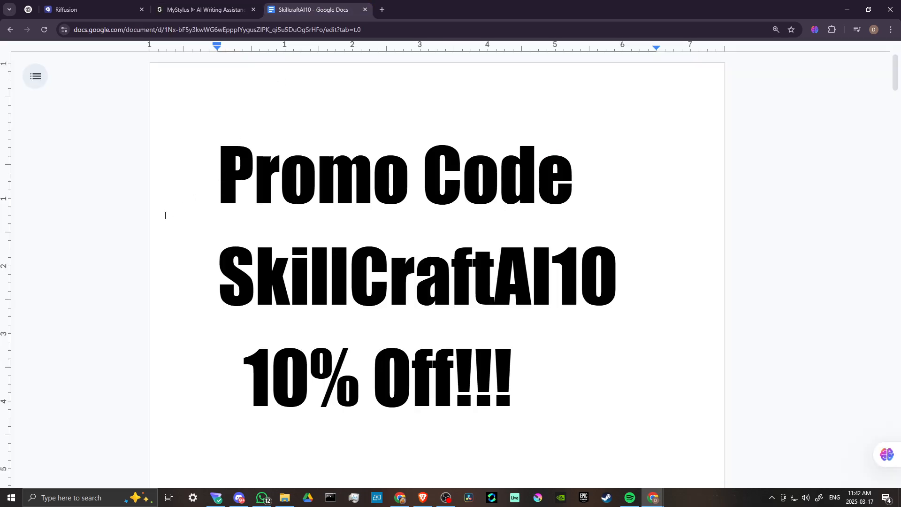